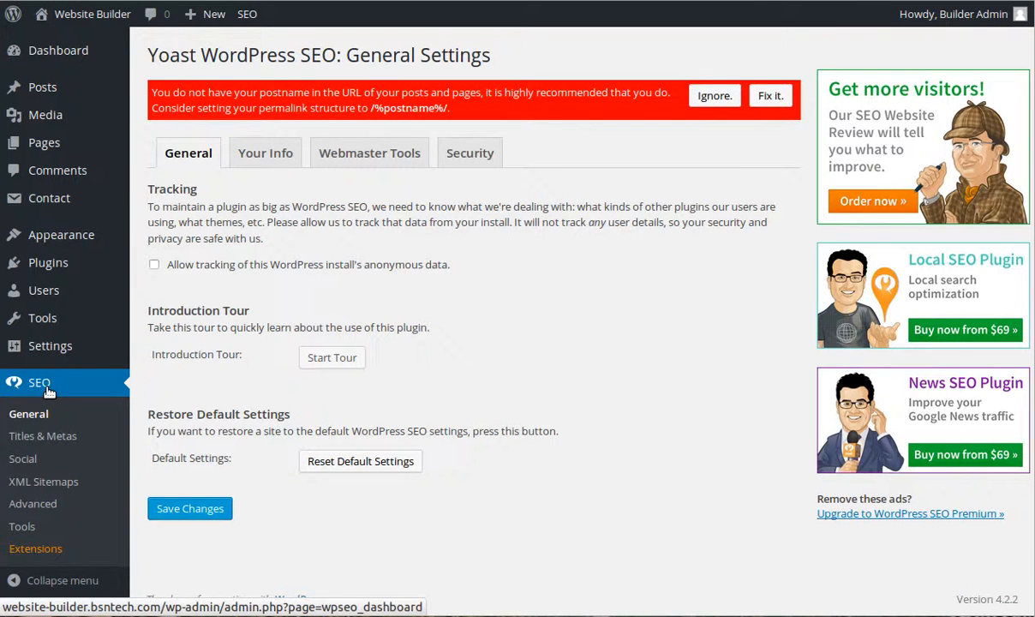
Step: Review the Yoast SEO general settings, including site info with the company or person choices, webmaster tools verification and security
click(47, 390)
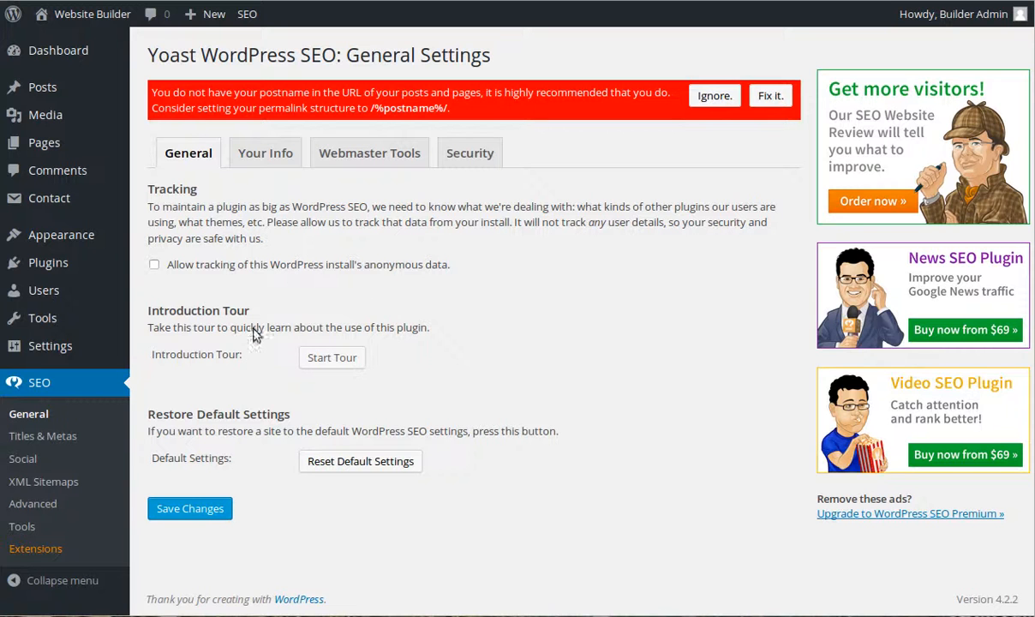
click(271, 157)
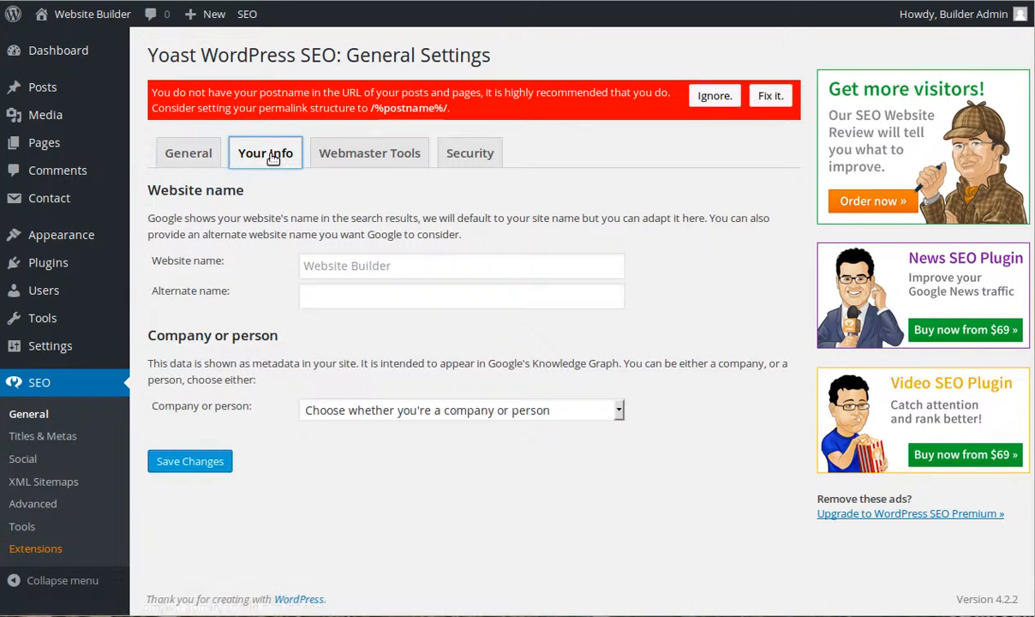
click(313, 265)
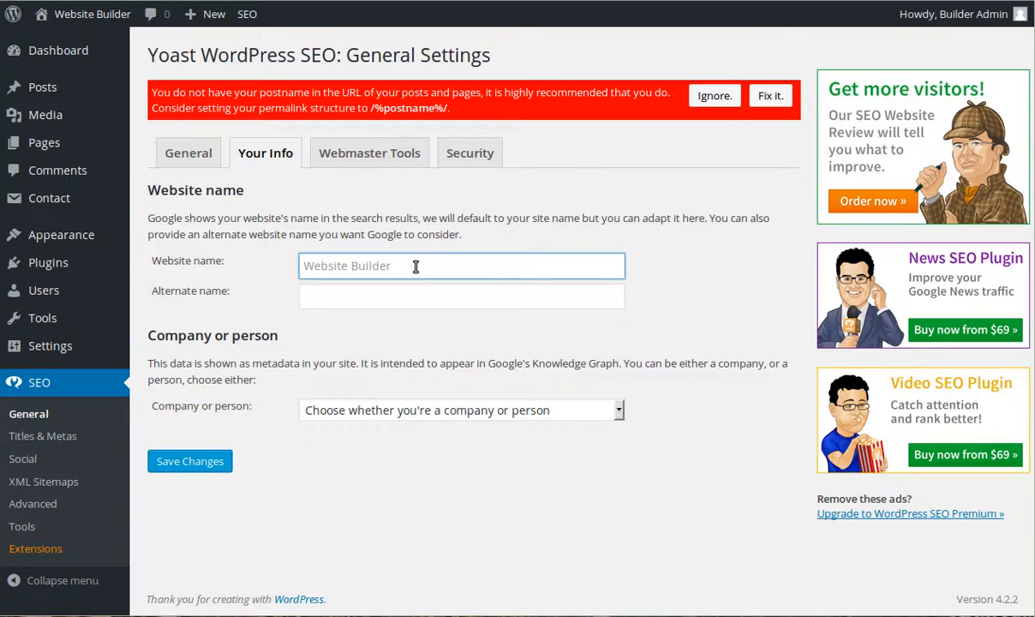
mouse_move(52, 346)
click(382, 413)
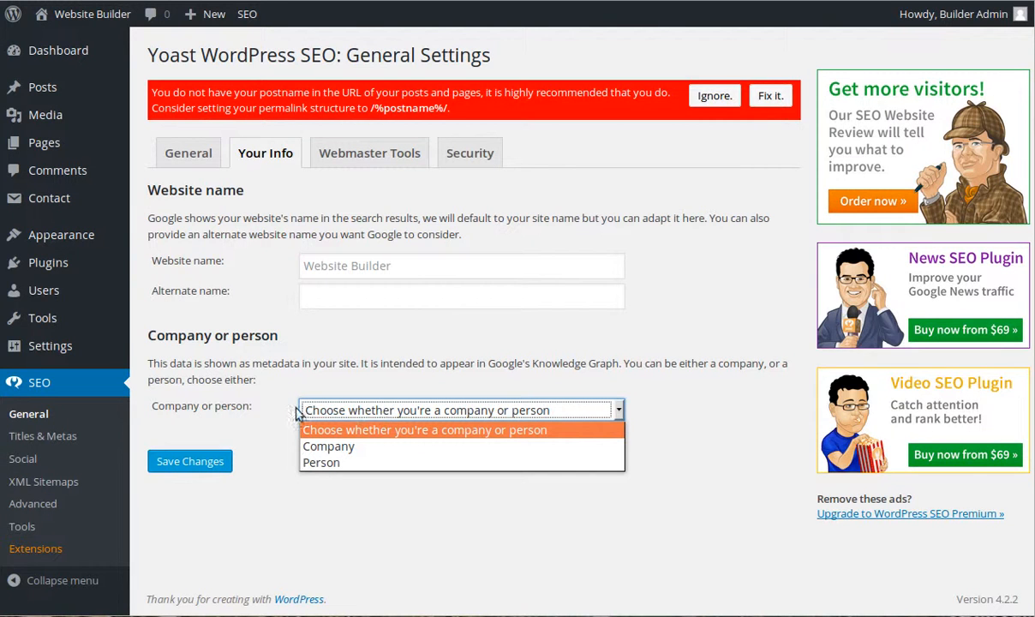
click(251, 401)
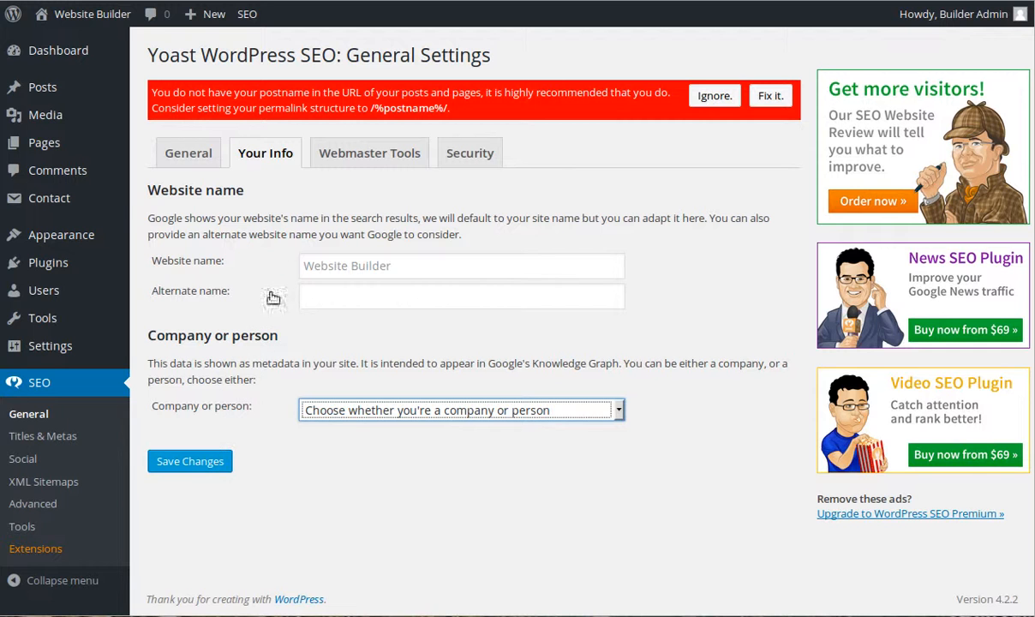
click(340, 163)
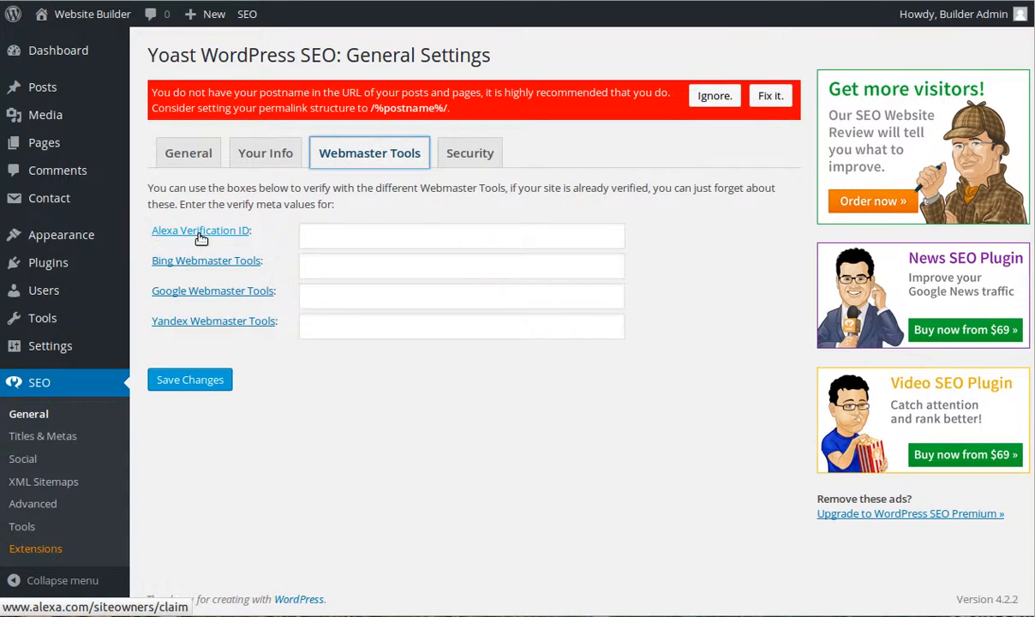
click(353, 229)
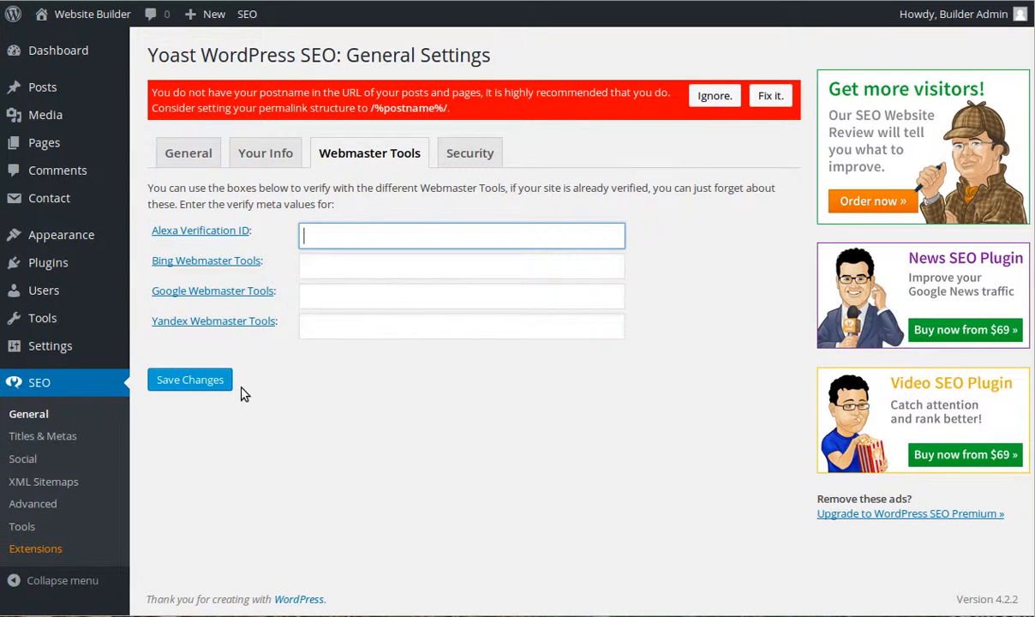
mouse_move(128, 279)
click(461, 163)
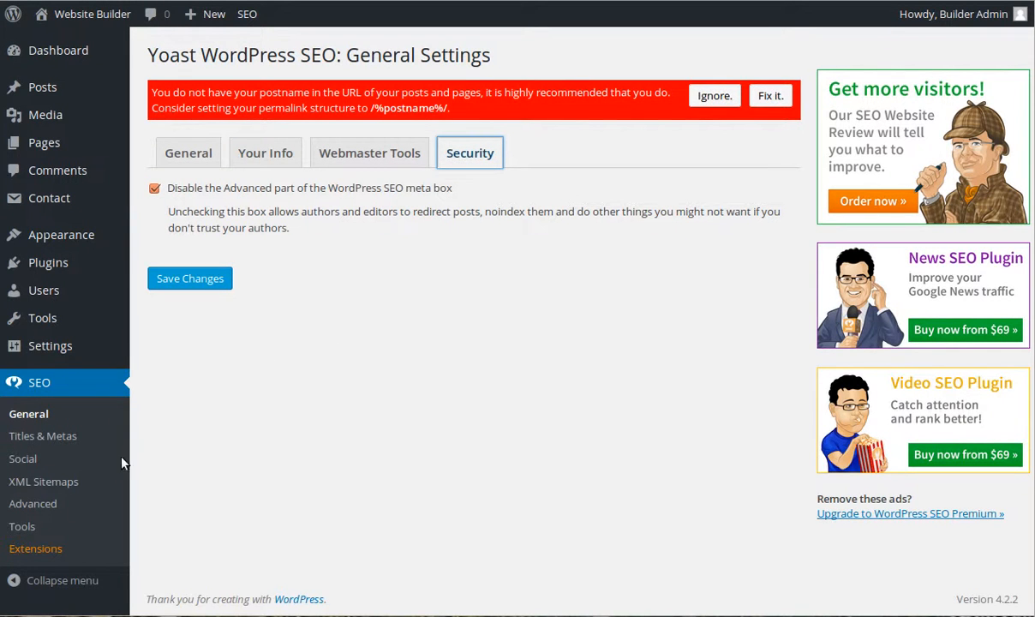
Step: Examine the SEO Titles & Metas settings for the homepage, post types, taxonomies, archives and other sitewide meta options
click(57, 444)
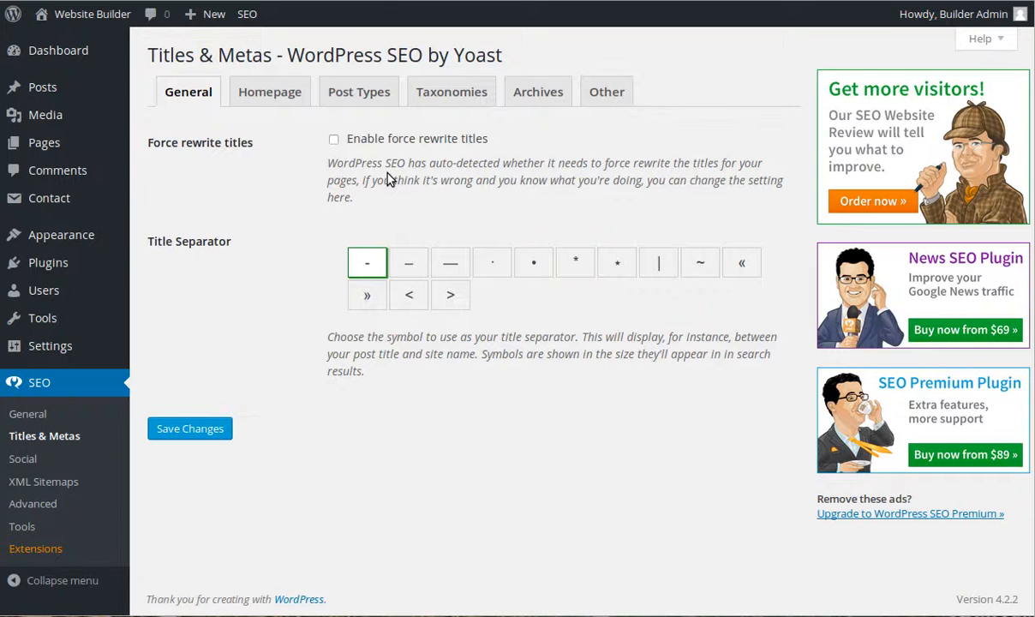
click(277, 101)
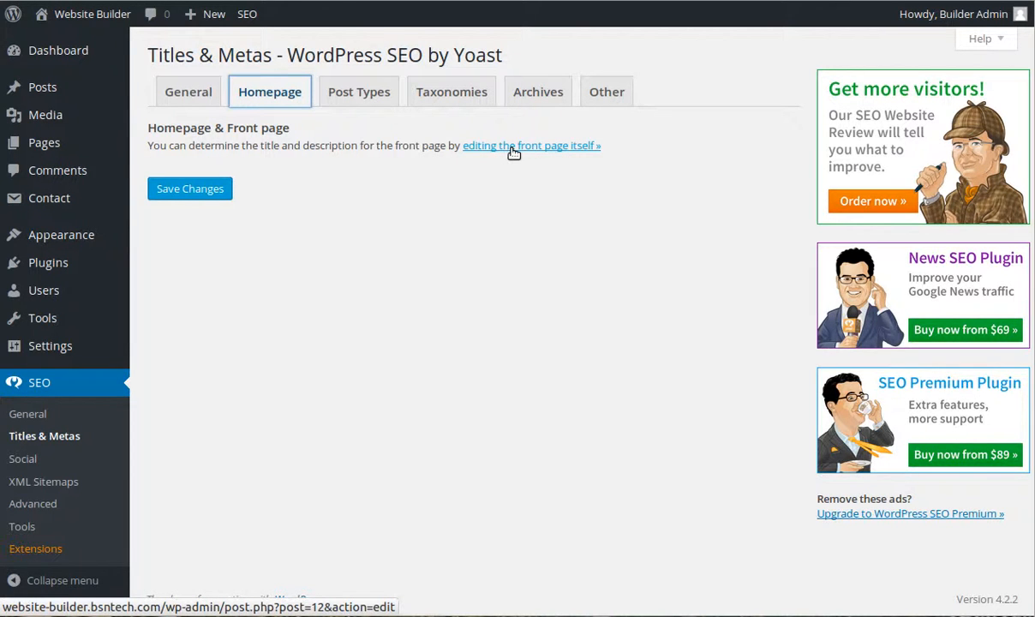
click(374, 98)
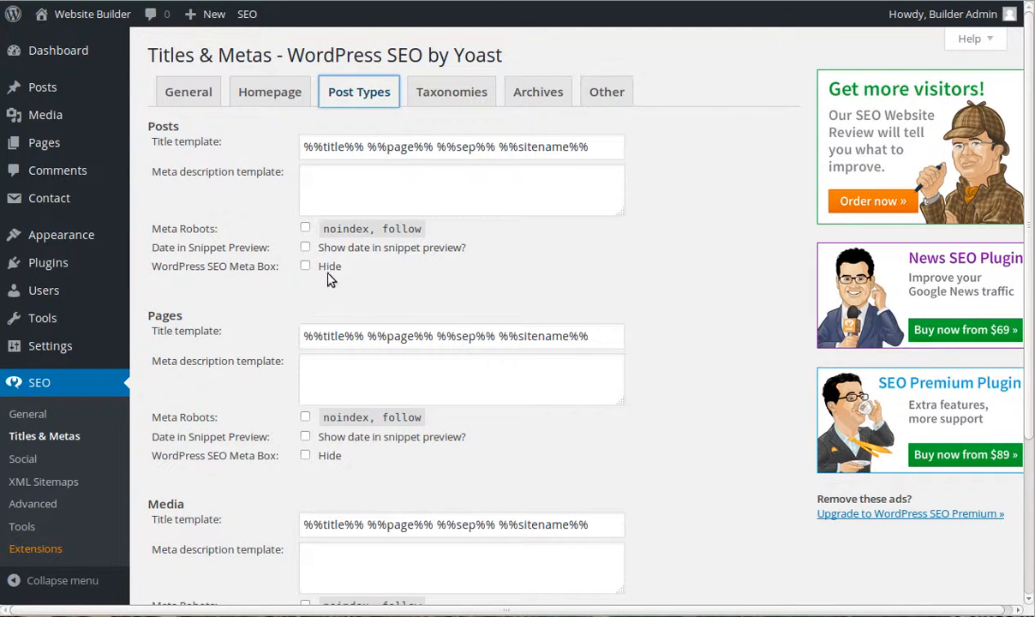
click(462, 97)
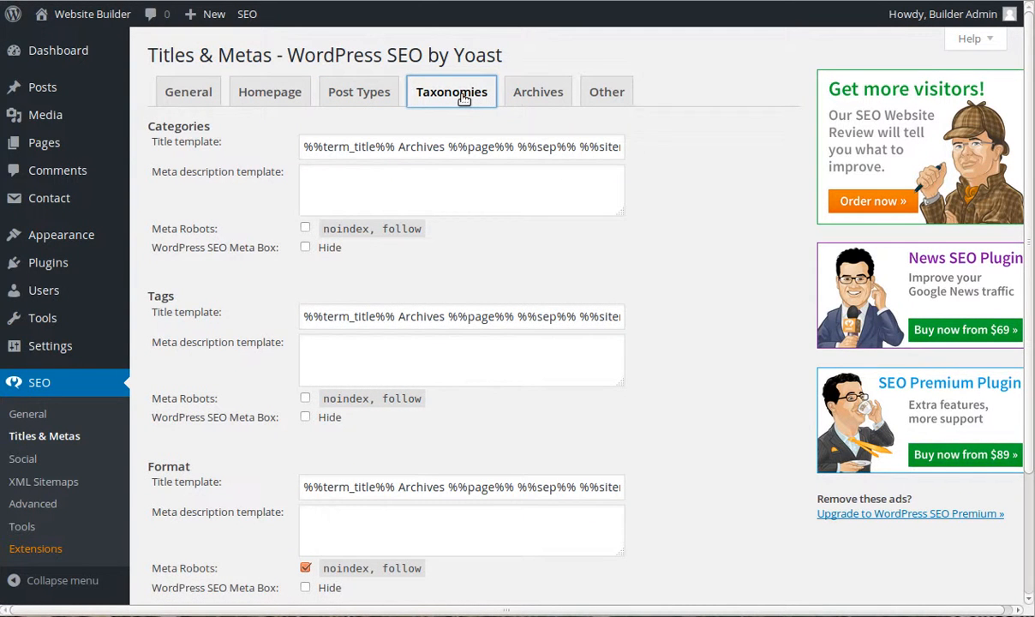
click(523, 94)
click(590, 93)
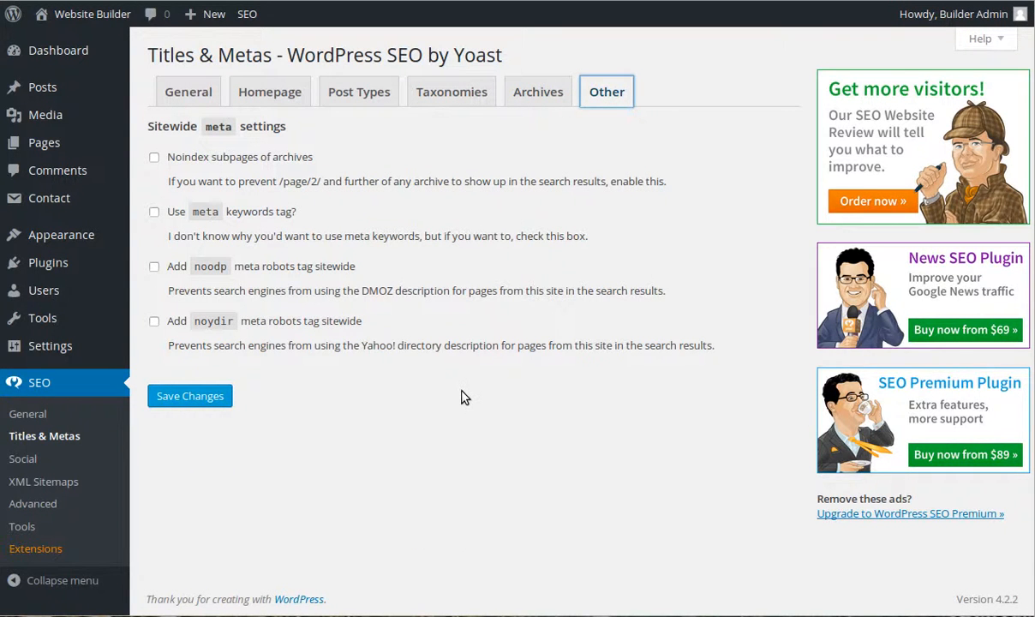
Step: Look through the SEO Social settings for accounts, Facebook, Twitter including its default card type, and Google+
click(29, 463)
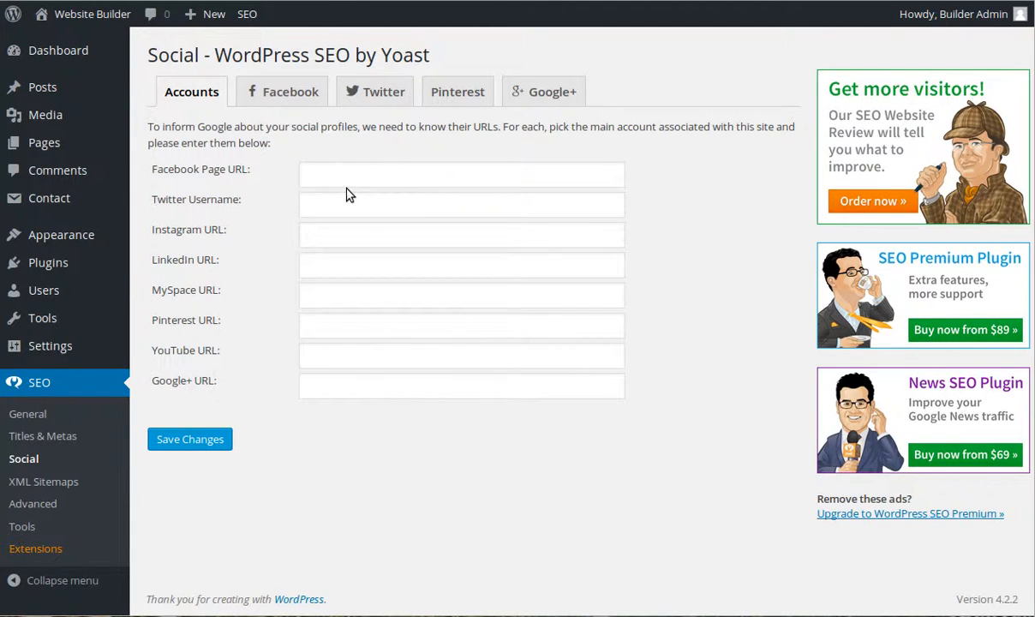
click(307, 104)
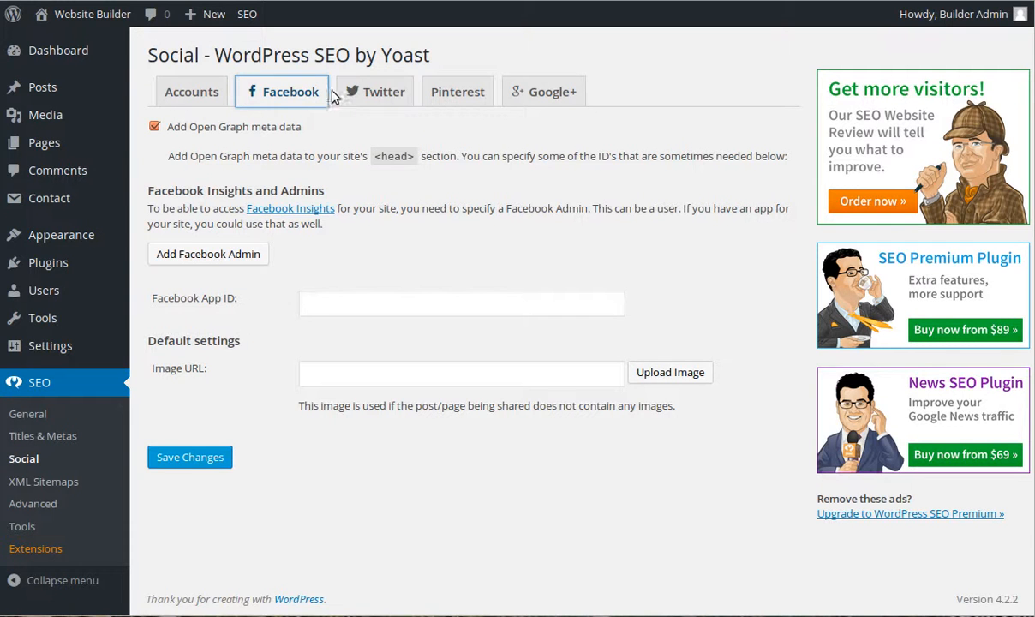
click(363, 92)
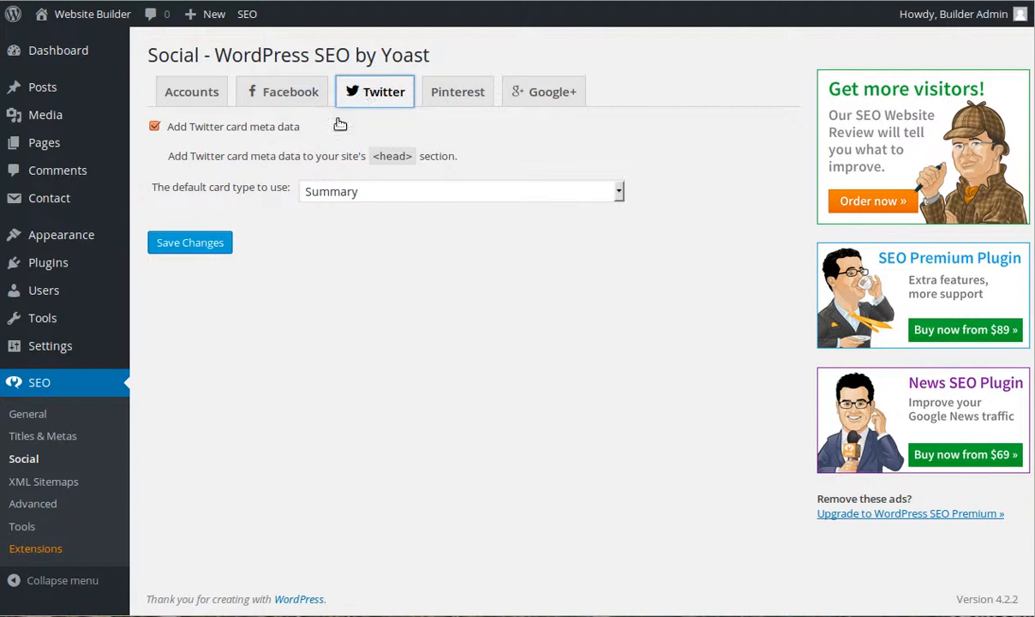
click(351, 197)
click(351, 197)
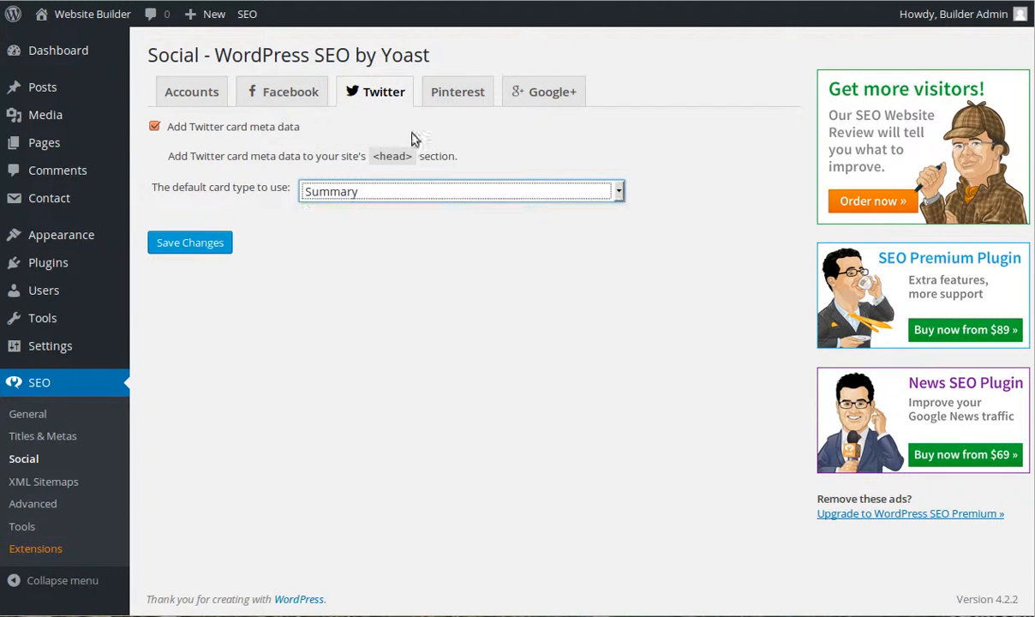
click(528, 93)
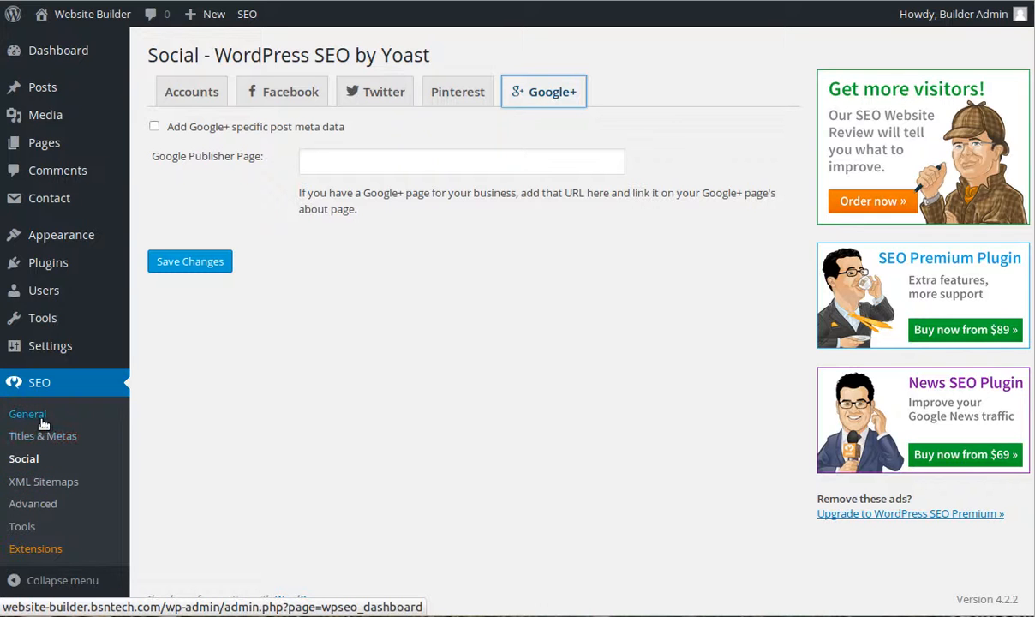
Step: Review the XML Sitemaps settings, including the sitemap link options, user sitemap, and post type and taxonomy exclusions
click(69, 488)
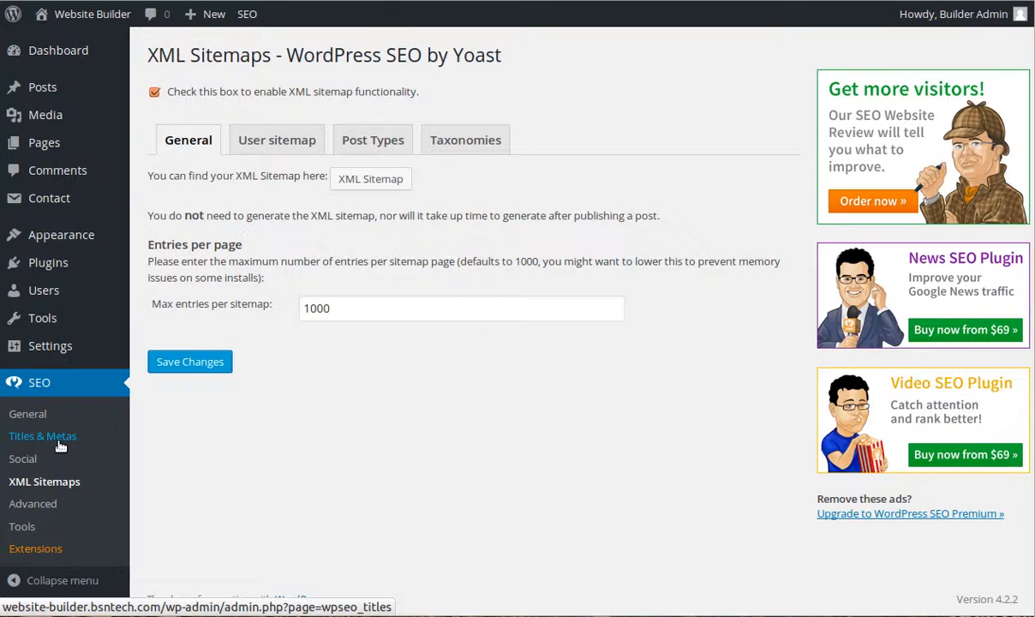
right_click(380, 190)
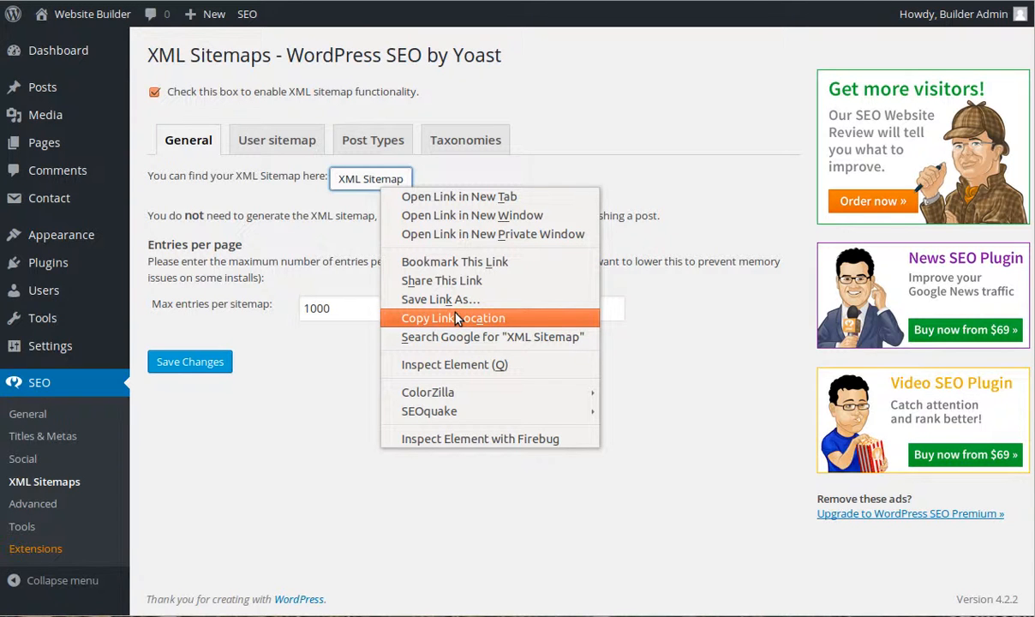
click(270, 229)
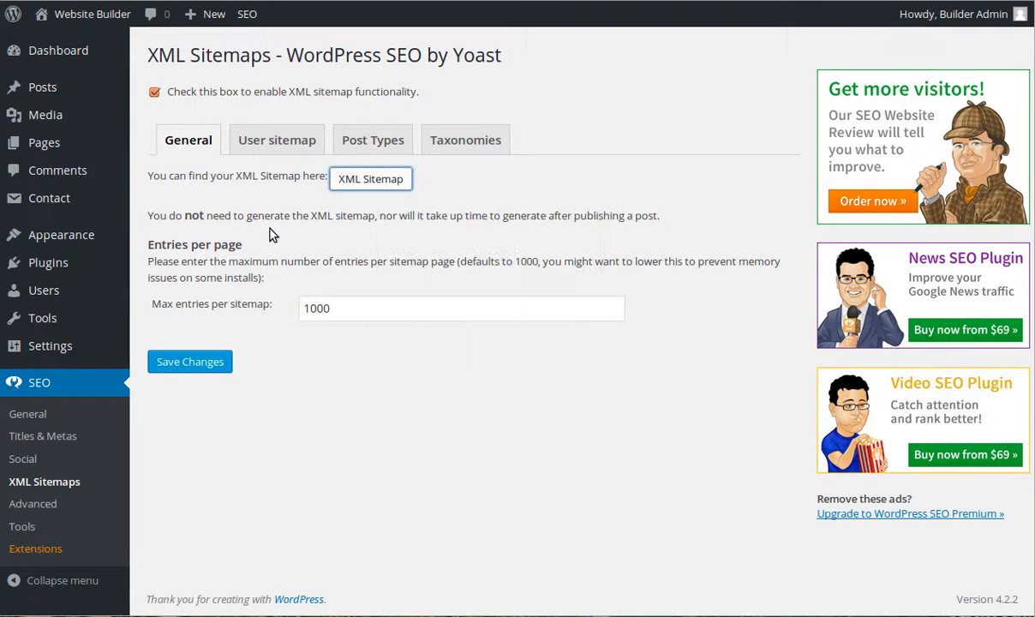
click(280, 139)
click(366, 145)
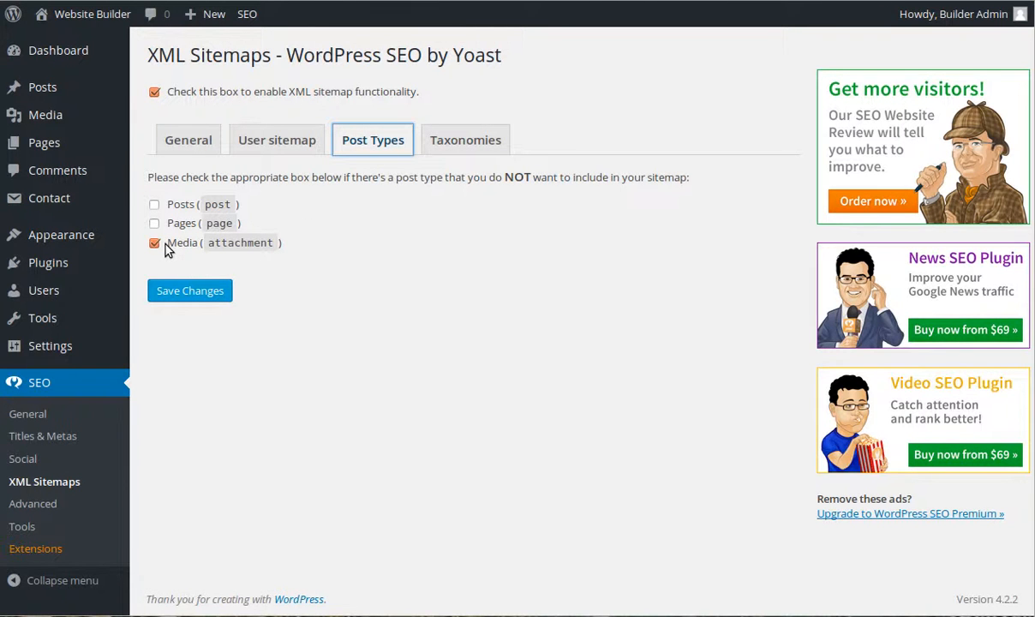
click(459, 142)
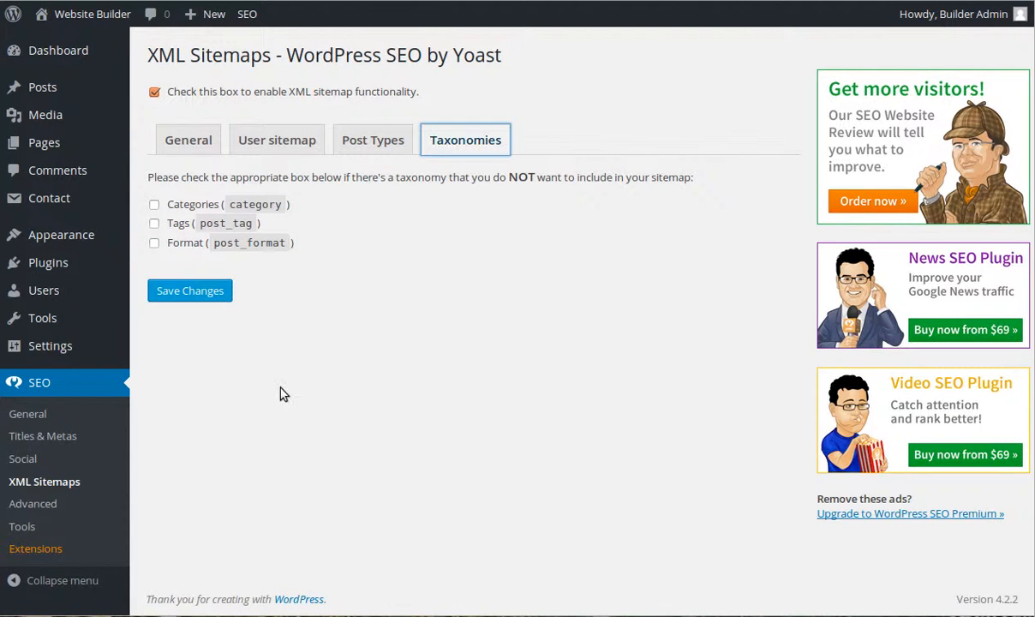
Step: Examine the advanced SEO settings for breadcrumbs and permalinks, including the URL change and permalink clean-up options
click(34, 505)
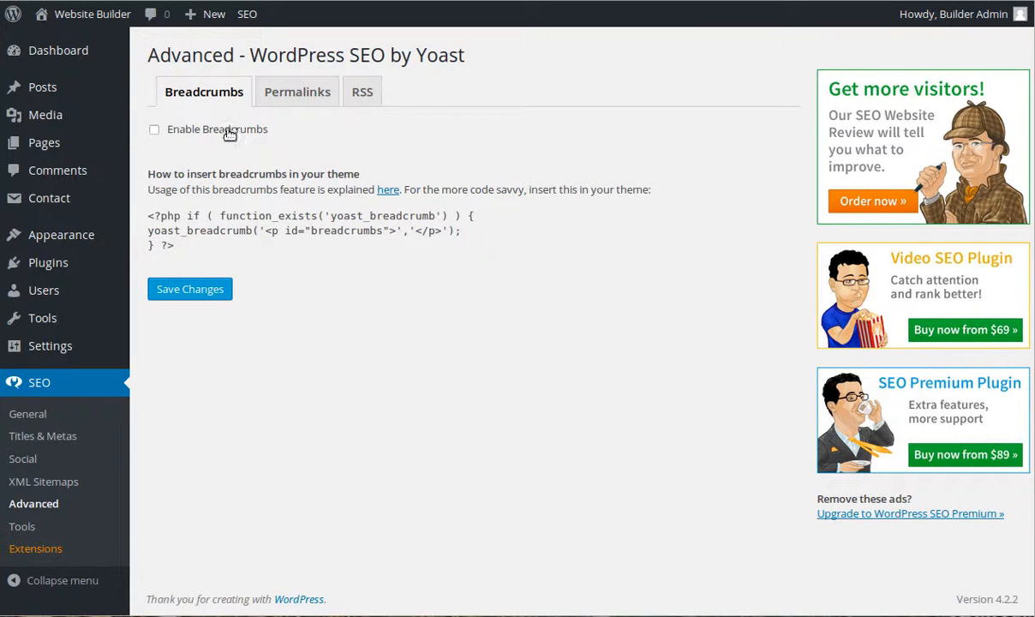
click(287, 95)
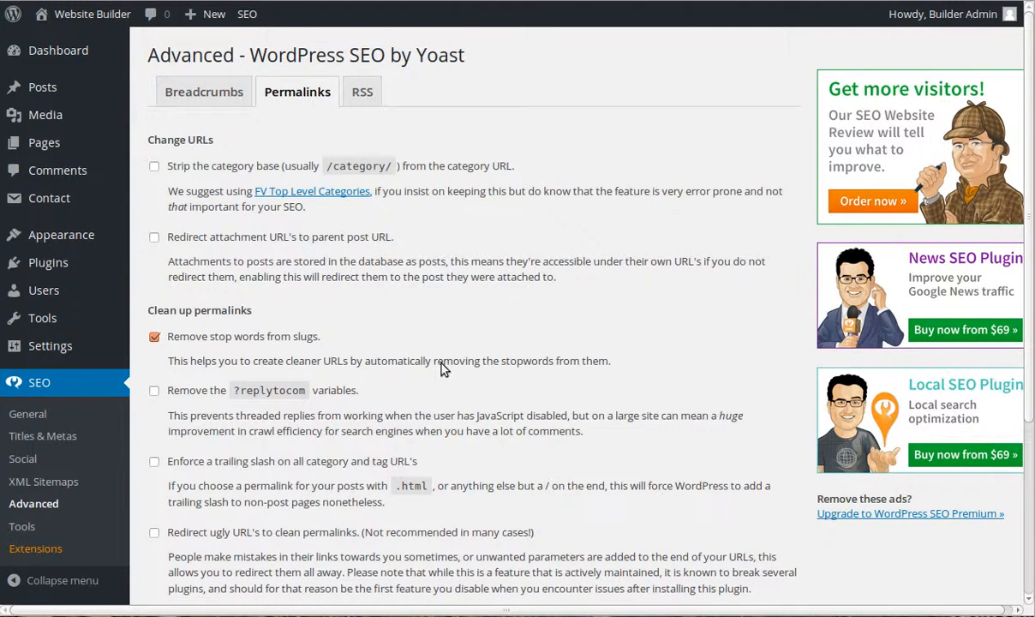
scroll(442, 368, down, 2)
scroll(442, 369, up, 2)
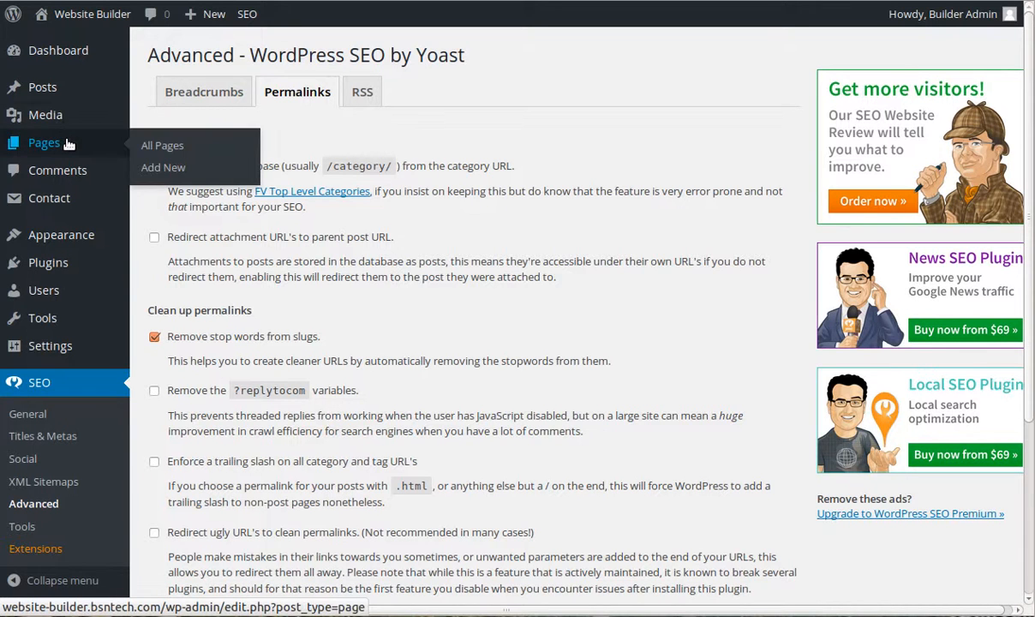
Step: Open the Home front page from the site's list of pages for editing
mouse_move(57, 92)
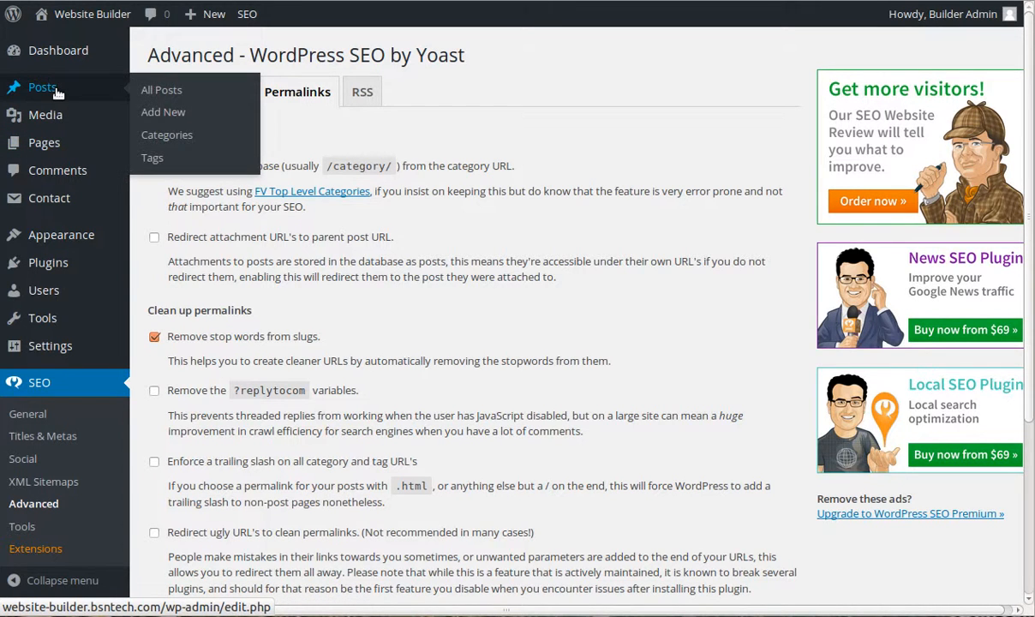
click(57, 148)
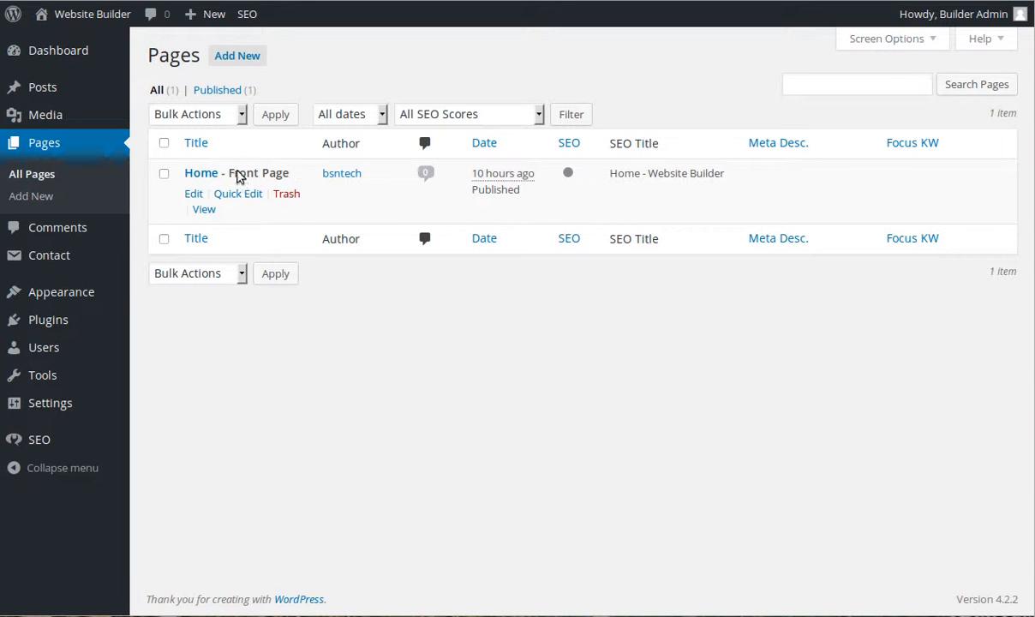
click(210, 175)
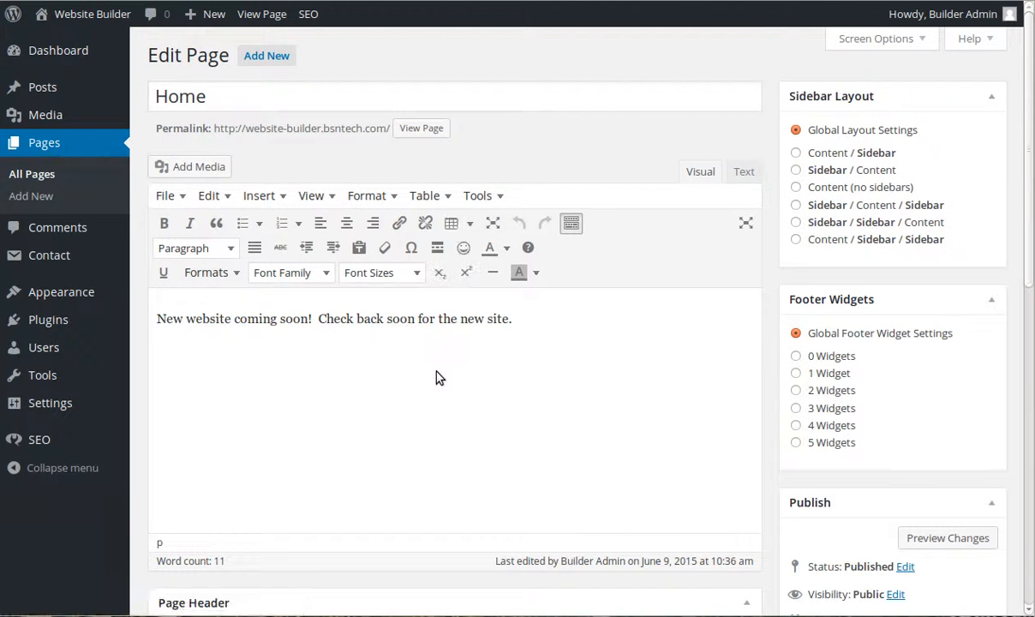
click(197, 353)
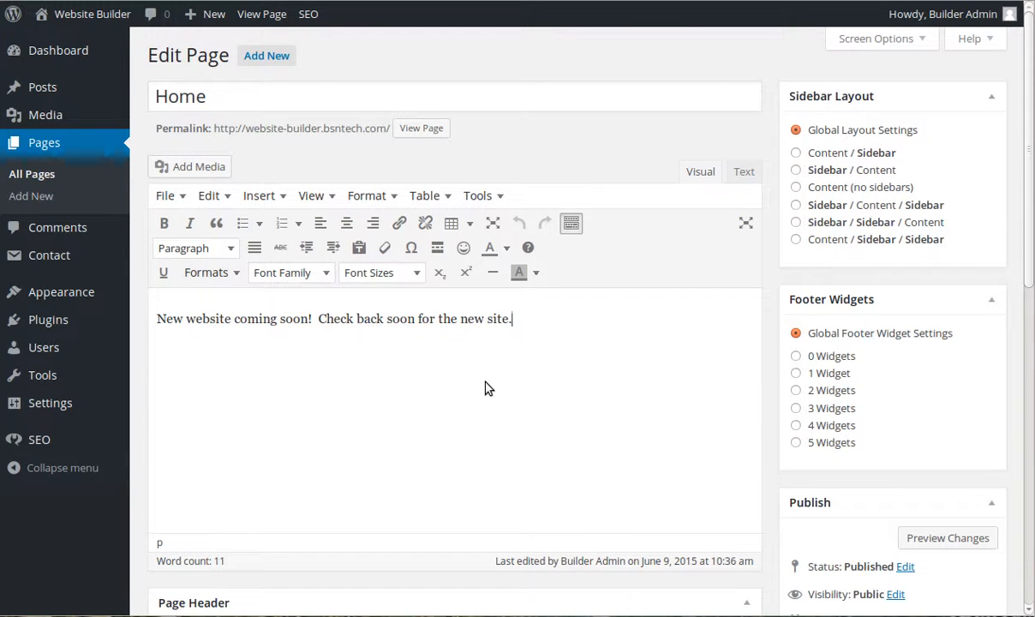
Step: Enter "This is your meta description." as the Home page's meta description in WordPress SEO by Yoast and check it in the snippet preview
scroll(485, 390, down, 2)
scroll(485, 389, down, 1)
scroll(485, 385, down, 3)
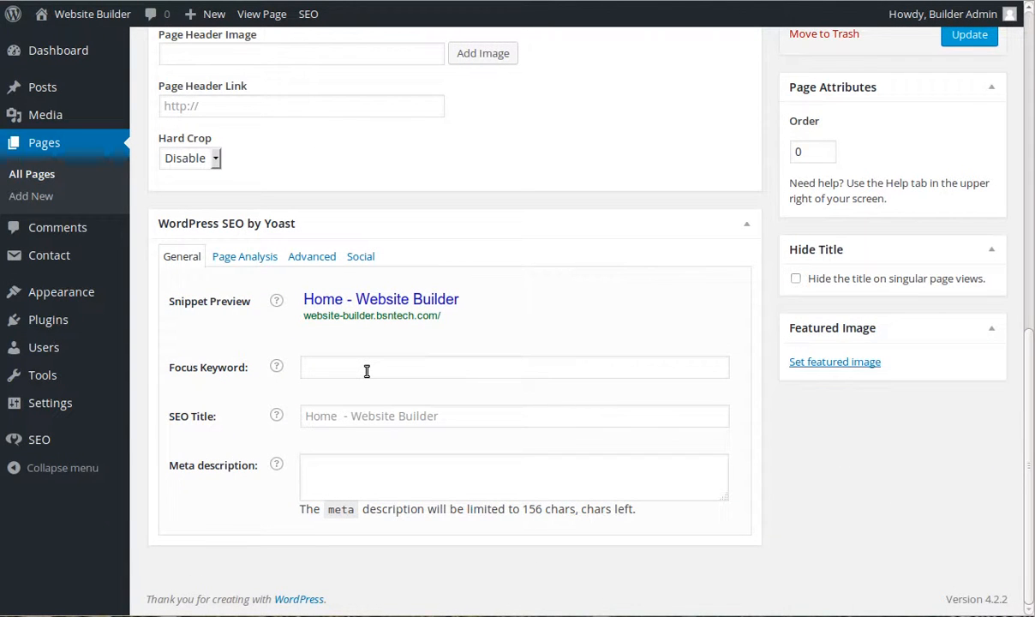
click(366, 371)
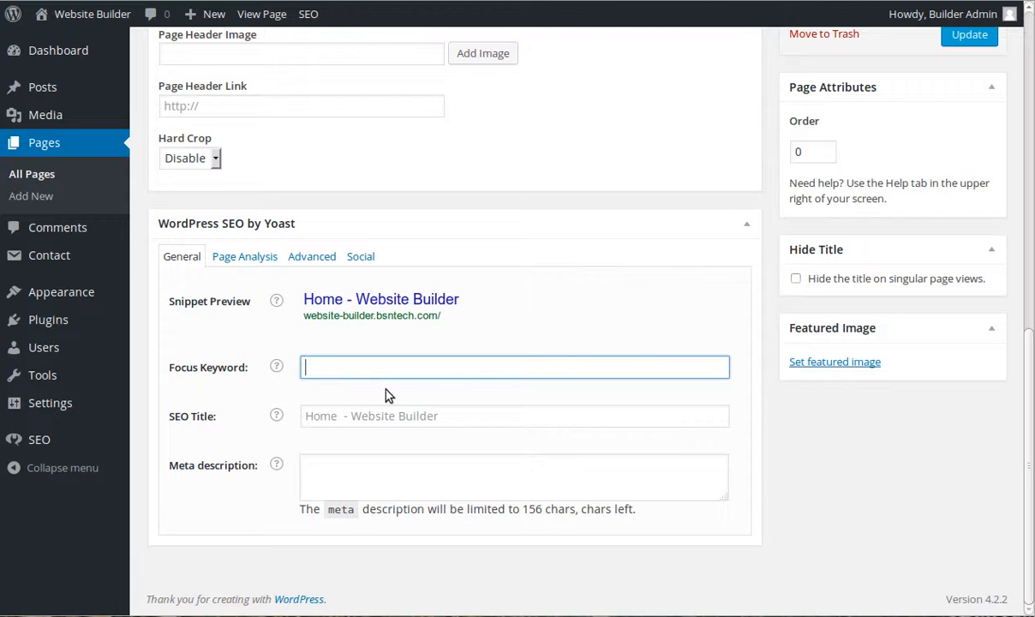
click(380, 461)
text(This is)
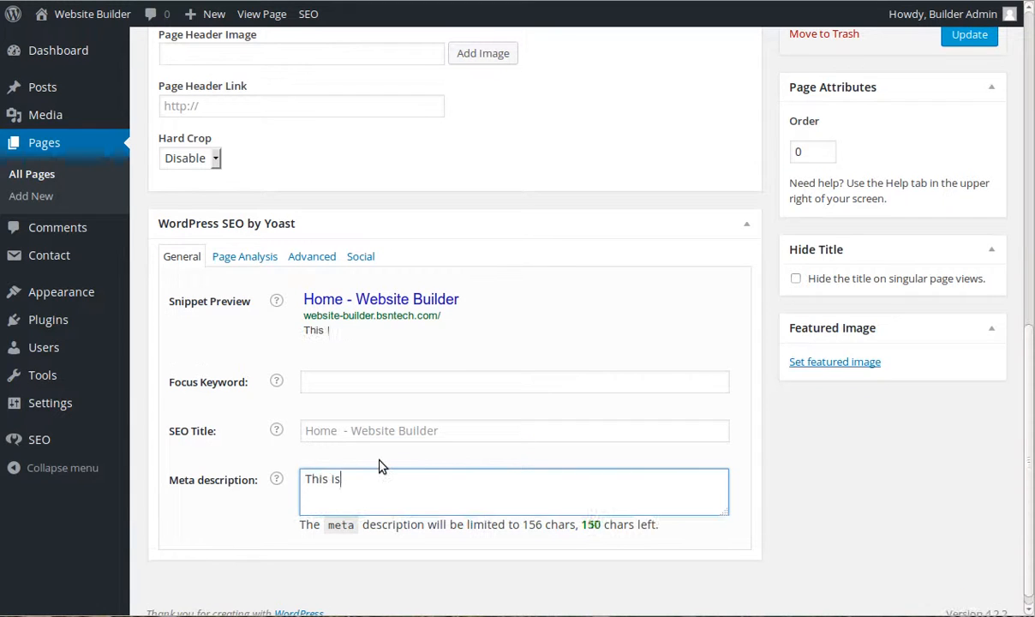
text( your meta description.)
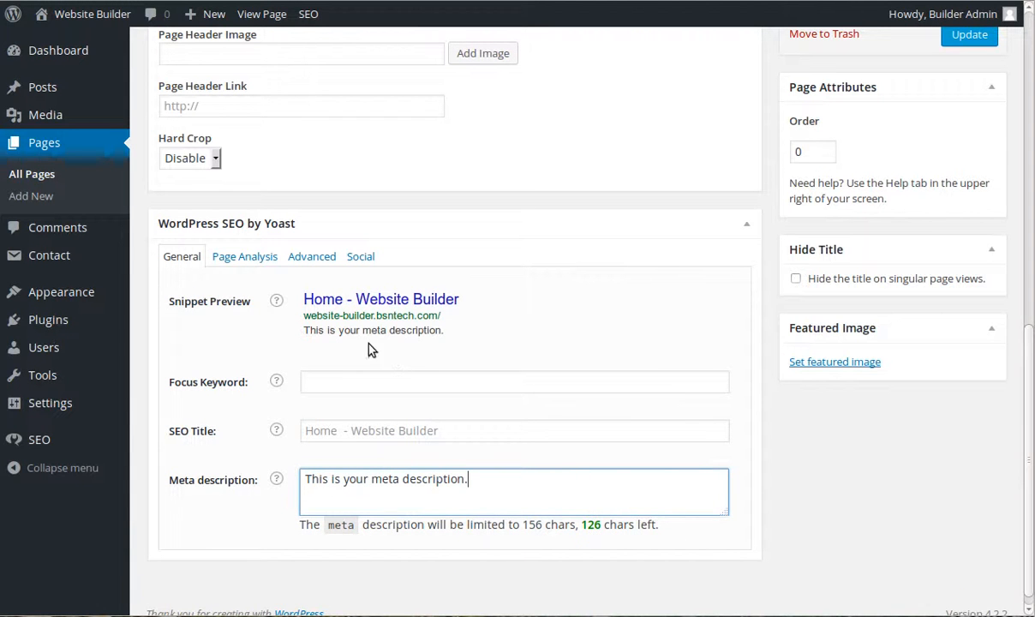
drag(310, 331, 446, 330)
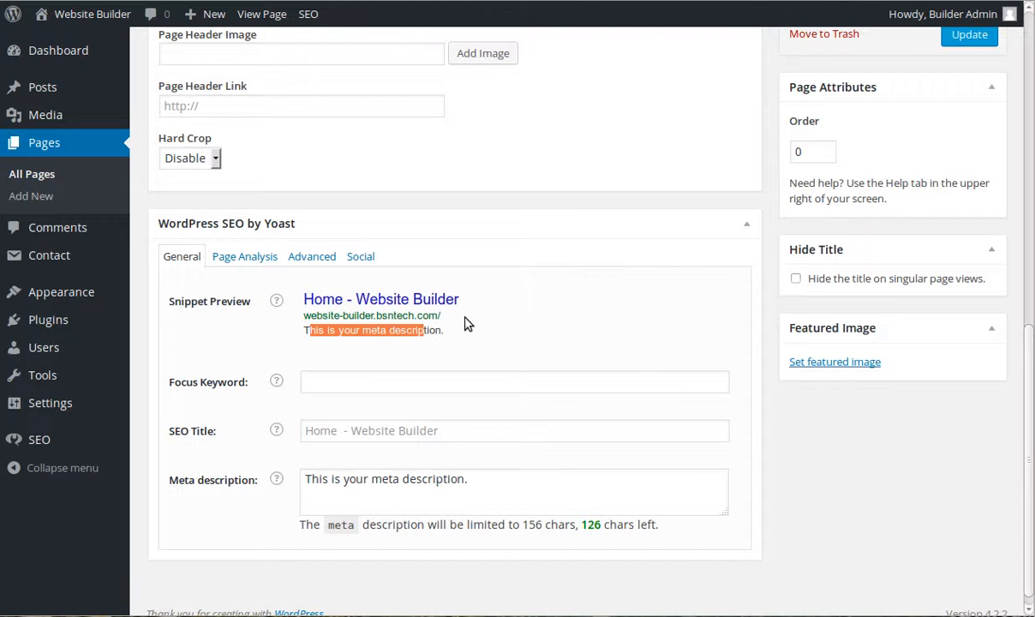
click(403, 336)
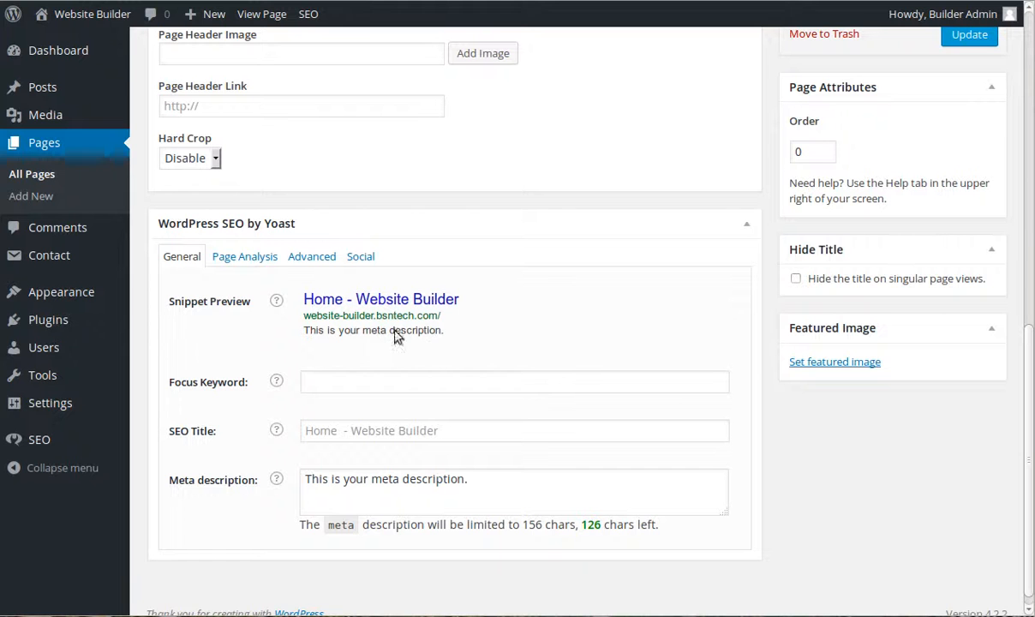
scroll(728, 326, up, 3)
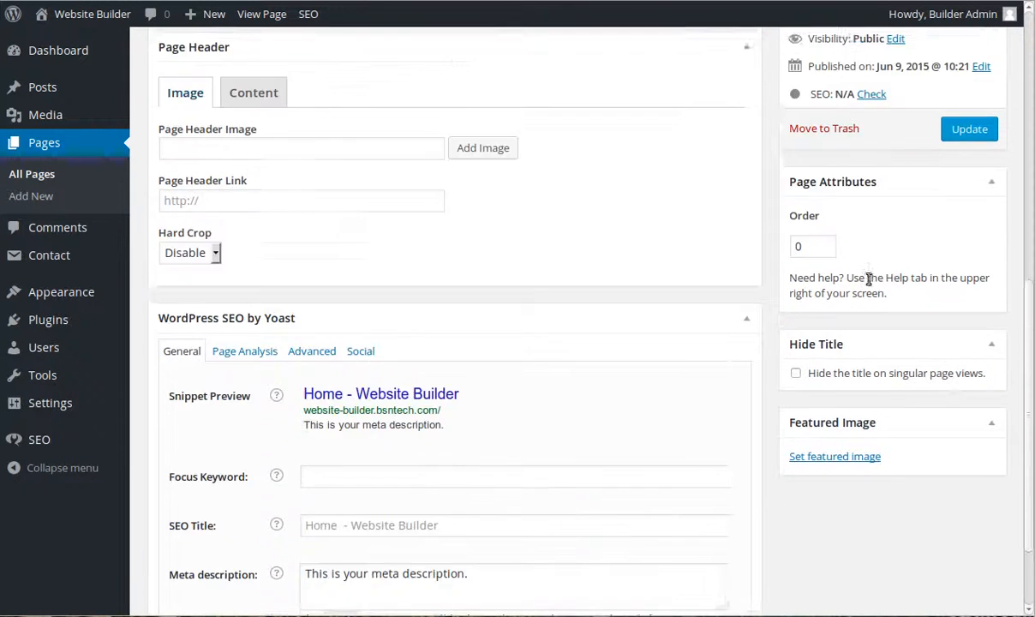
scroll(787, 342, up, 5)
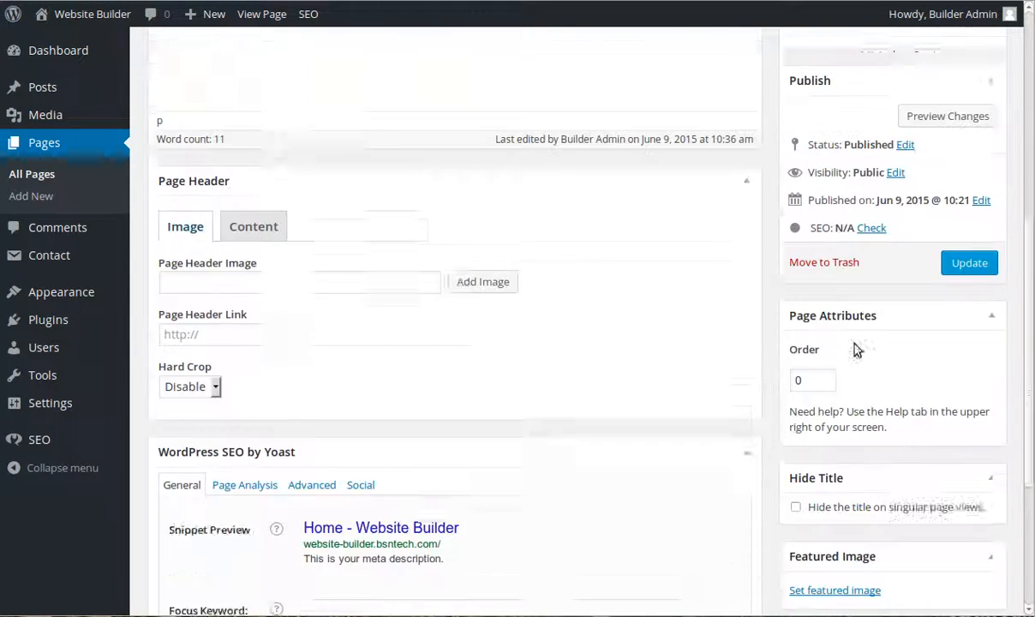
scroll(857, 347, up, 5)
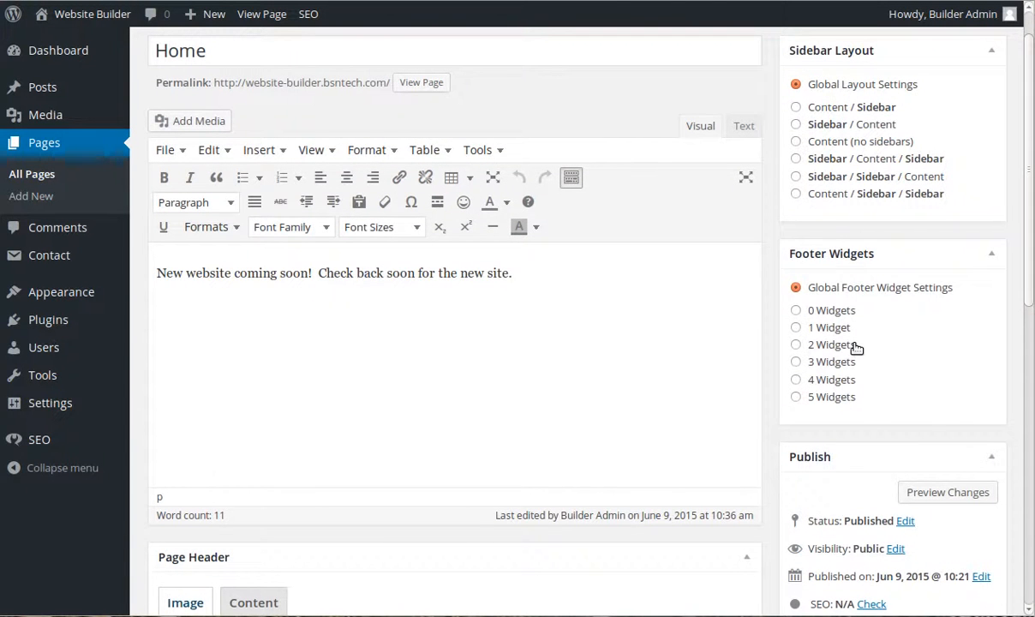